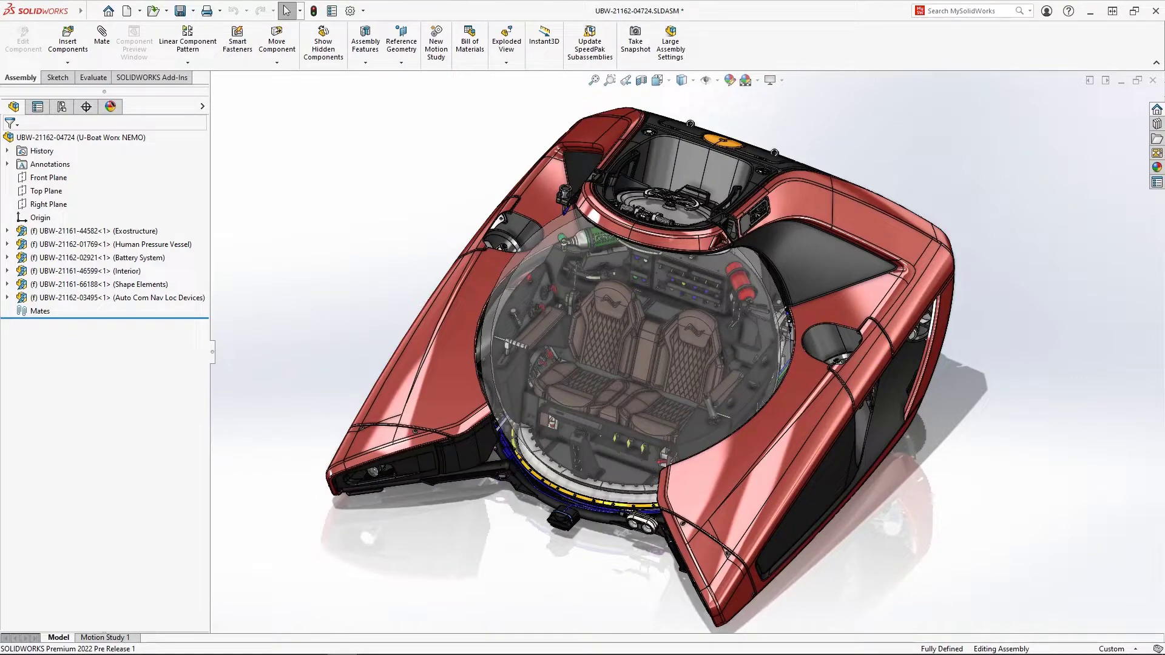
right_drag(461, 150, 482, 104)
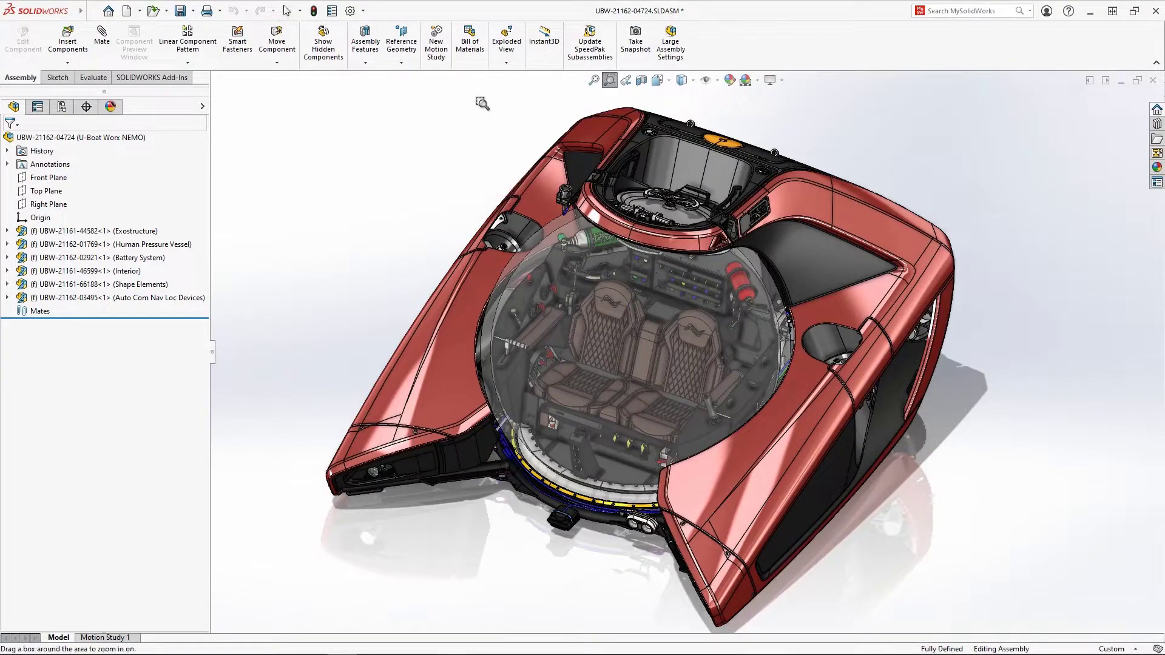
mouse_move(483, 104)
mouse_down()
mouse_move(619, 188)
mouse_move(753, 243)
mouse_move(792, 279)
mouse_up()
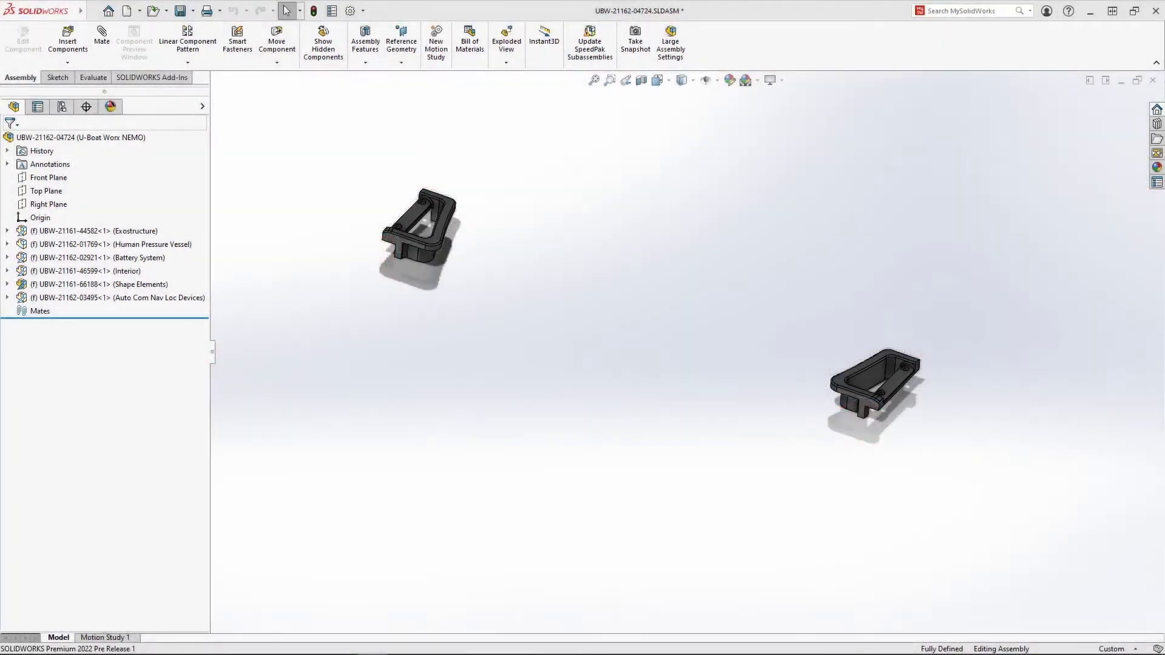
key(g)
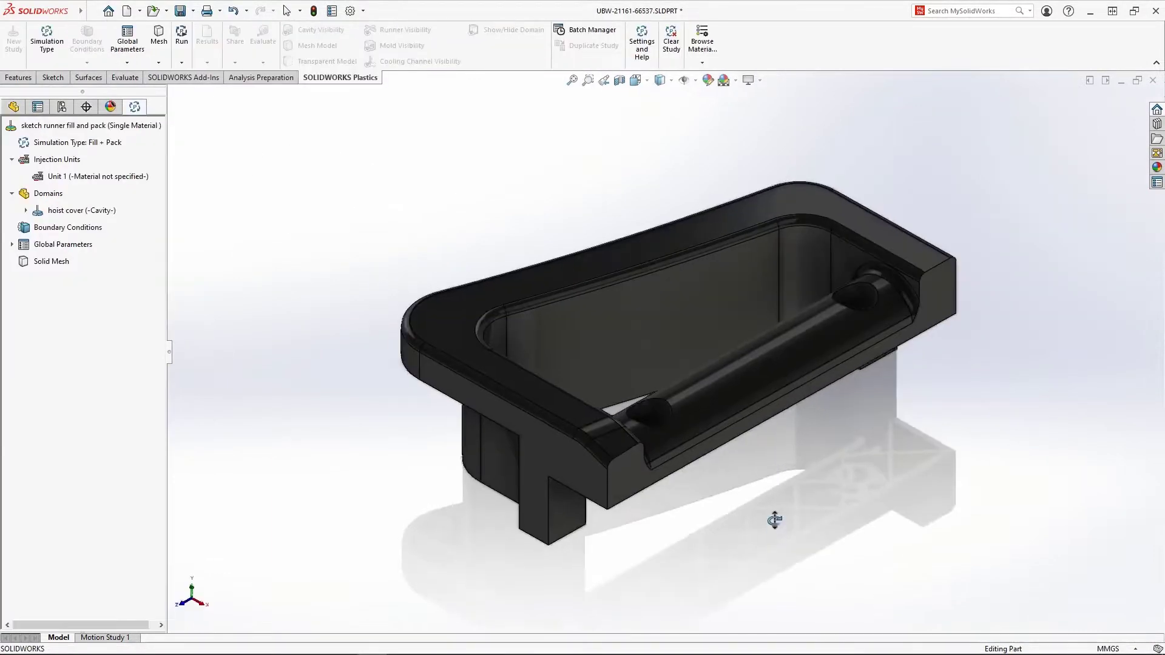
middle_drag(775, 518, 762, 145)
key(ctrl+7)
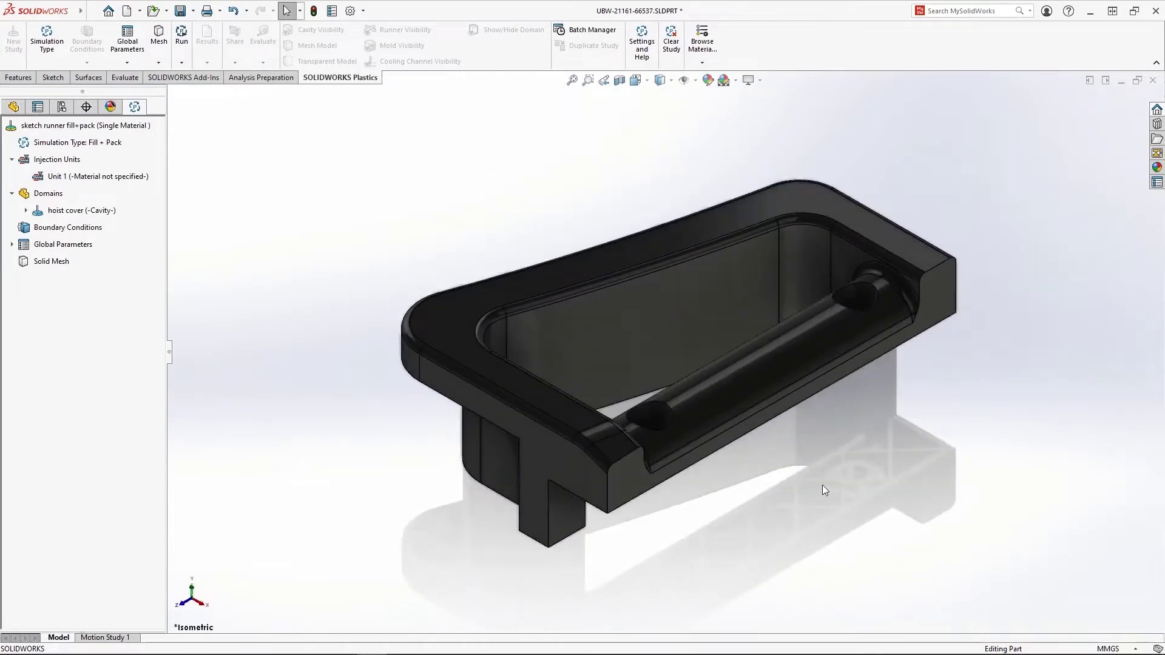
Assign the POM material DuPont Engineering Polymers / Delrin 500 from the default polymer database to injection Unit 1
right_click(153, 176)
click(253, 202)
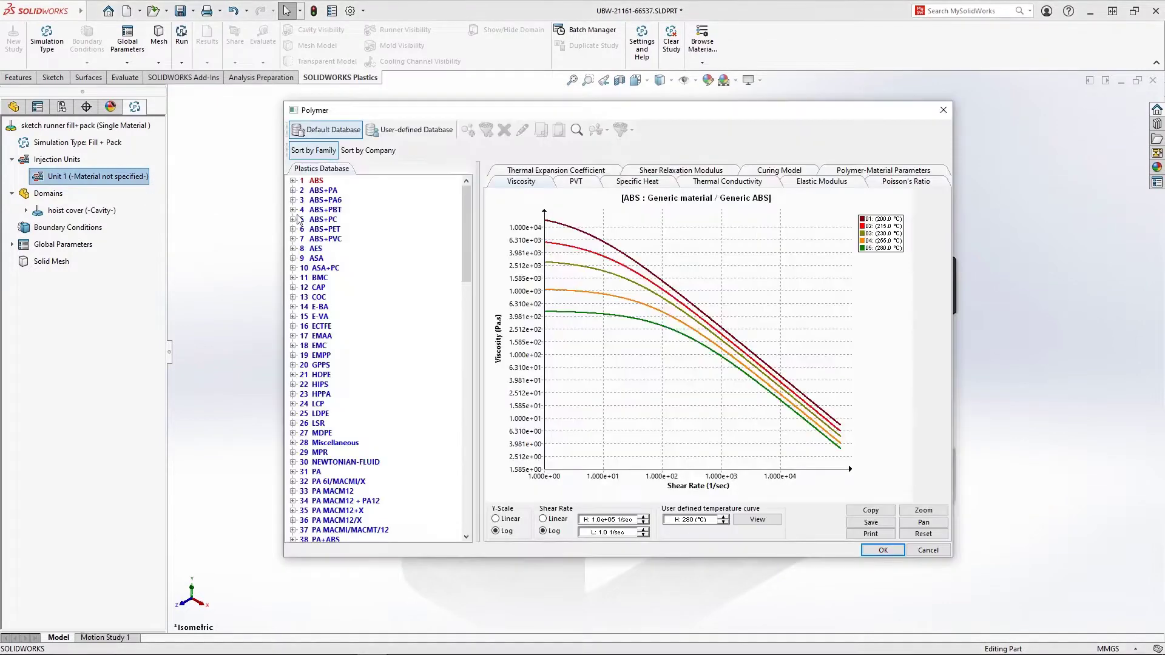
drag(466, 228, 485, 435)
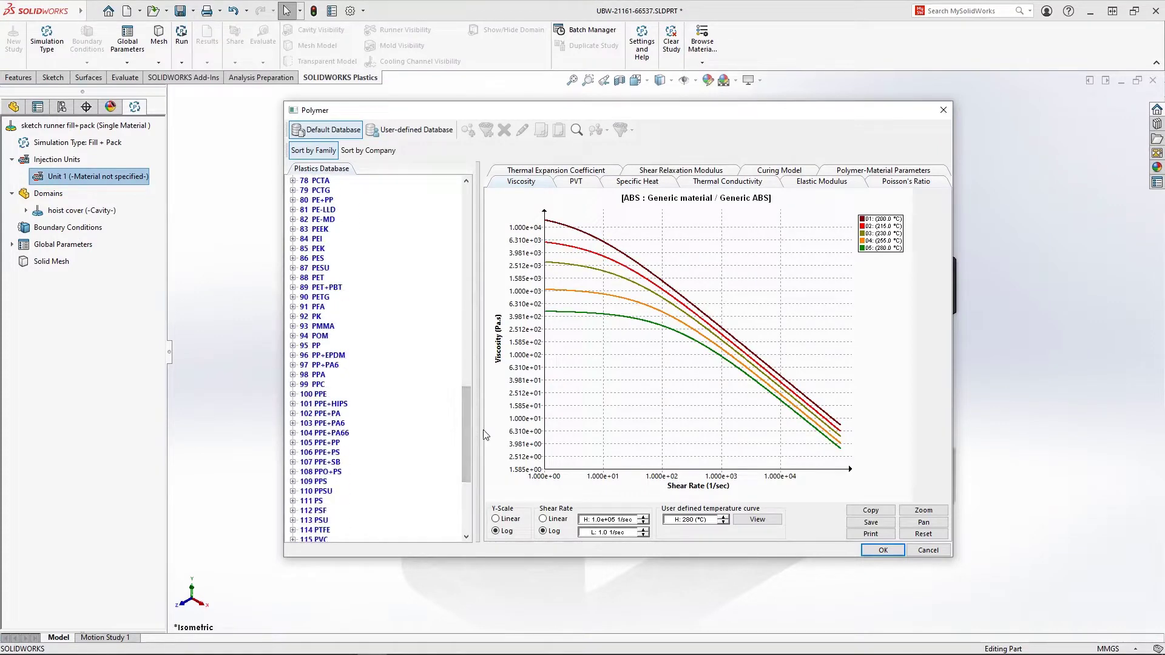
click(293, 337)
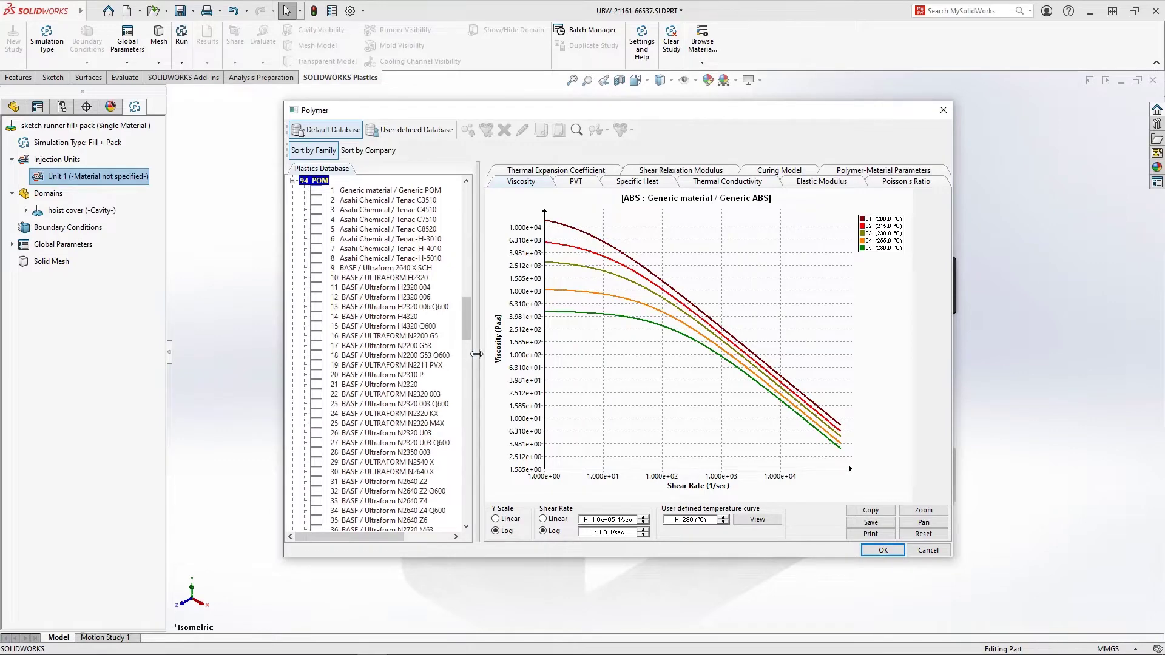
drag(478, 358, 540, 380)
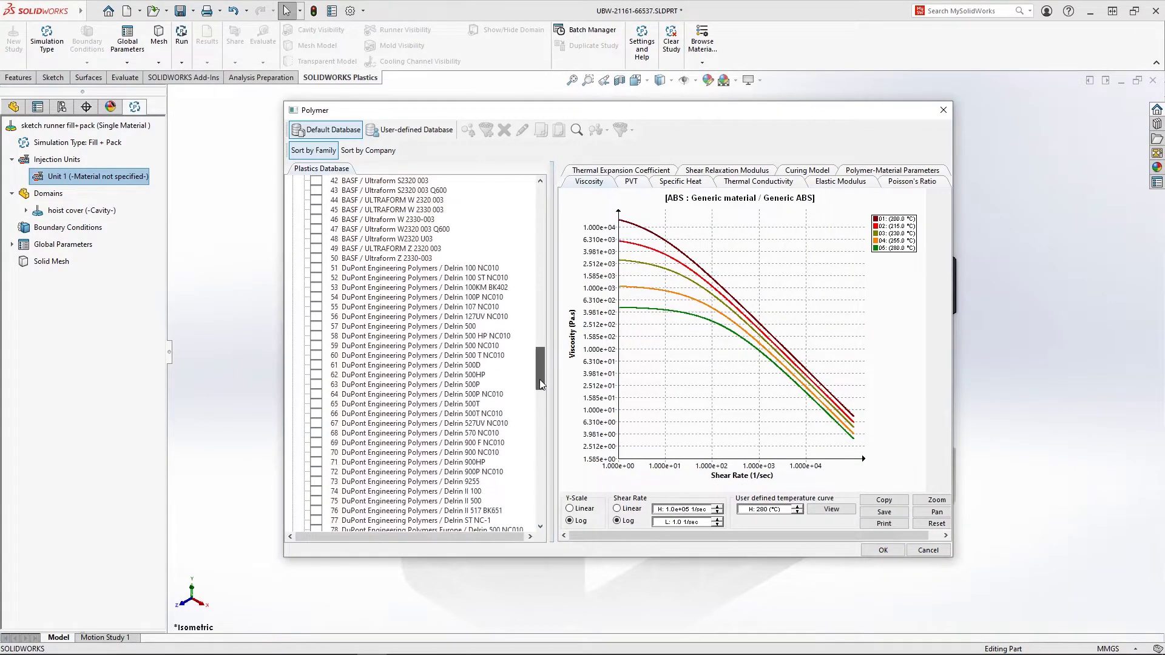
click(316, 327)
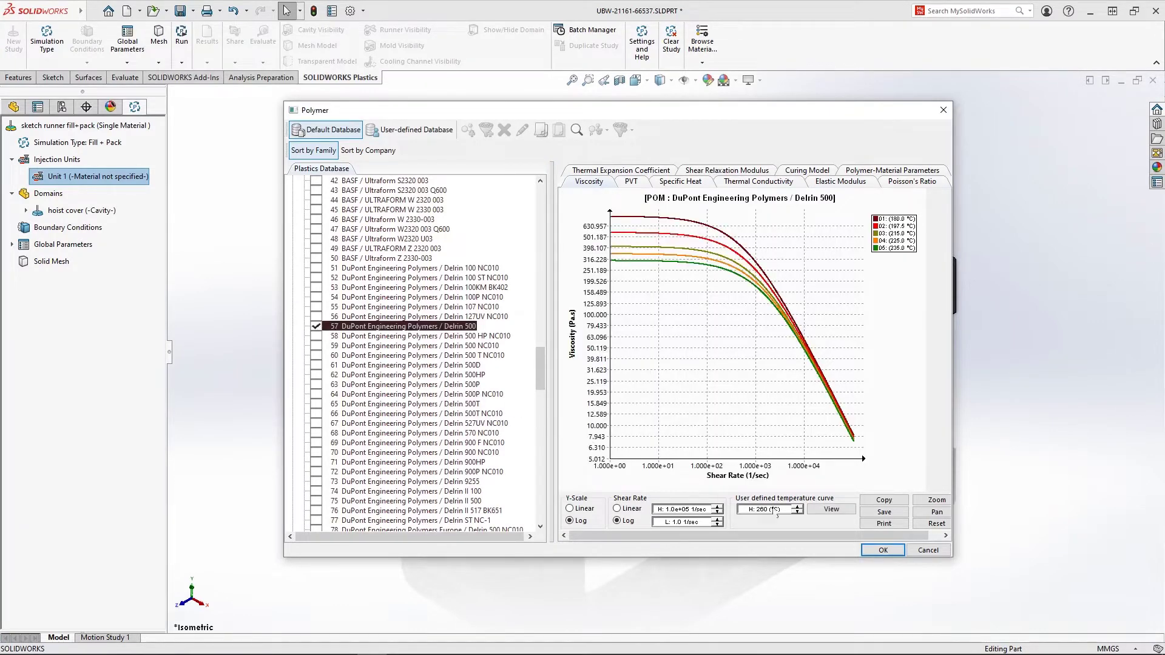
click(883, 551)
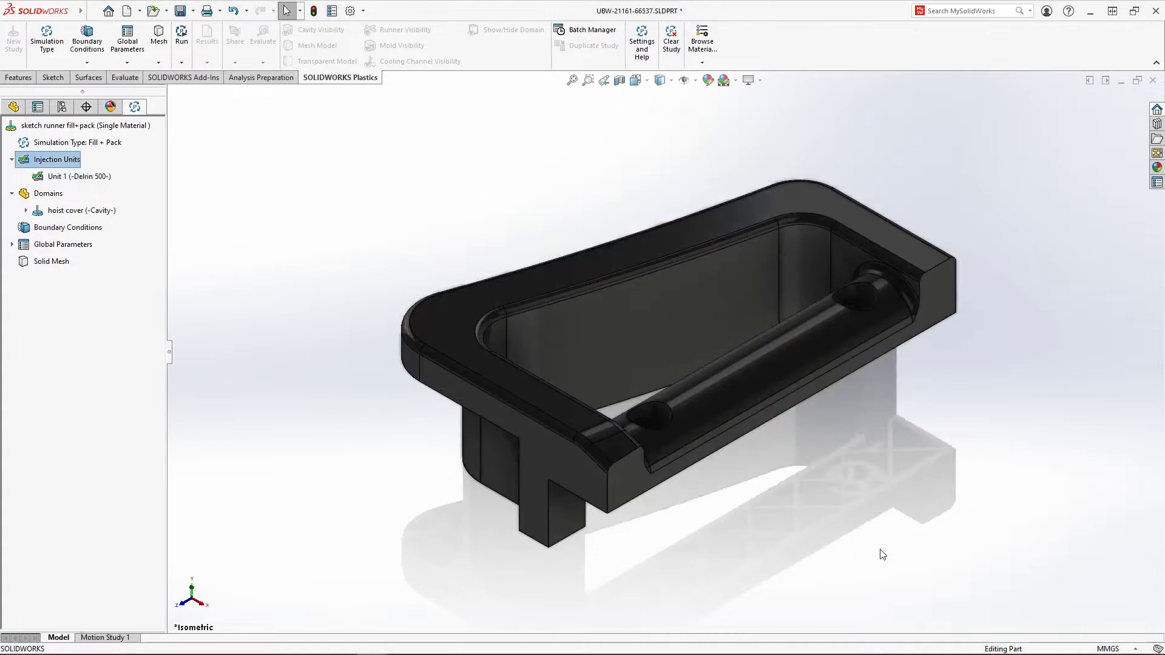
Preview the fill for one injection location with the Injection Location Advisor, using the automatic mold open direction, and discard it
right_click(91, 229)
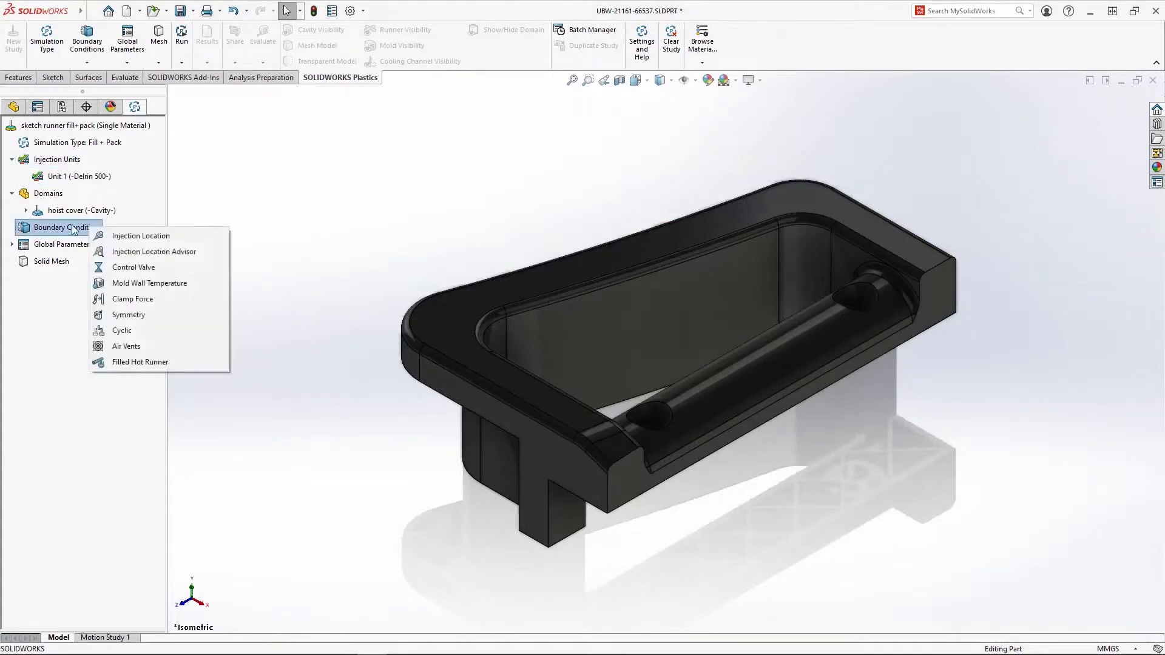
click(216, 255)
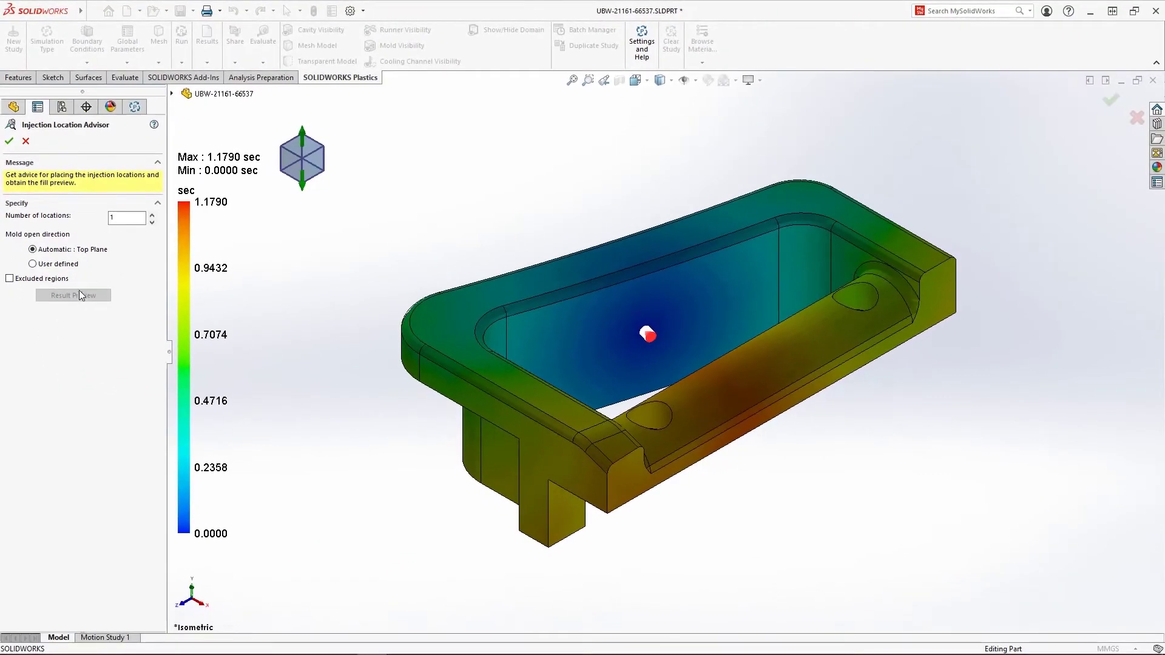
click(26, 141)
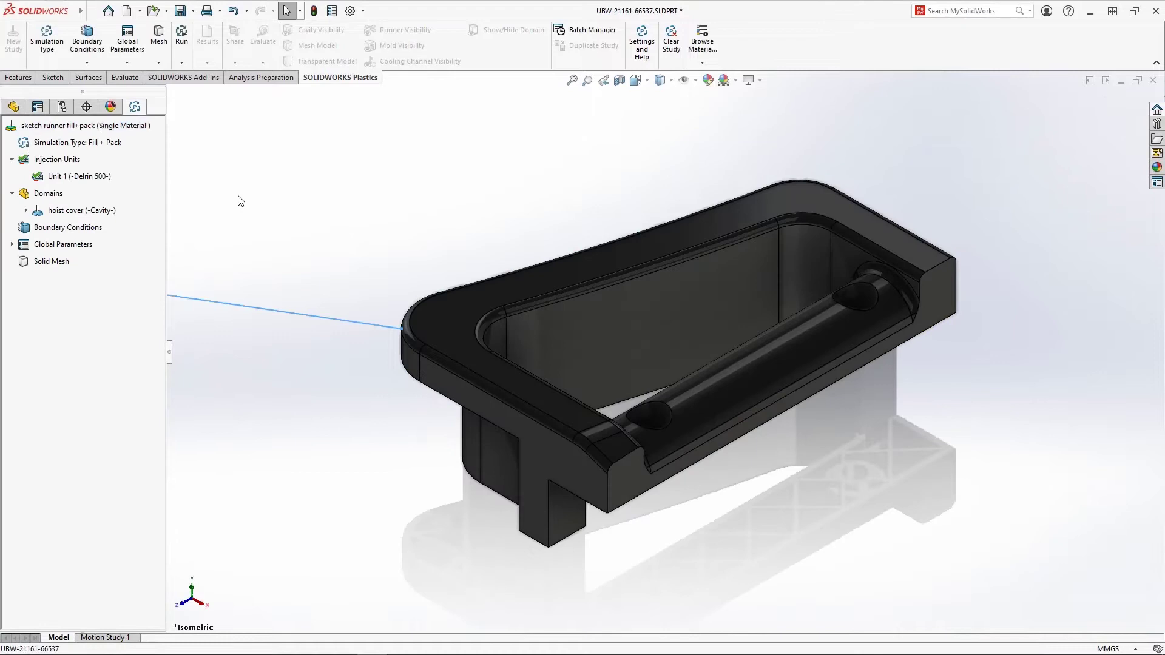
Start a runner system with a circular channel along the horizontal sketch line, 6 mm at D1 and 4 mm at D2
scroll(402, 236, up, 3)
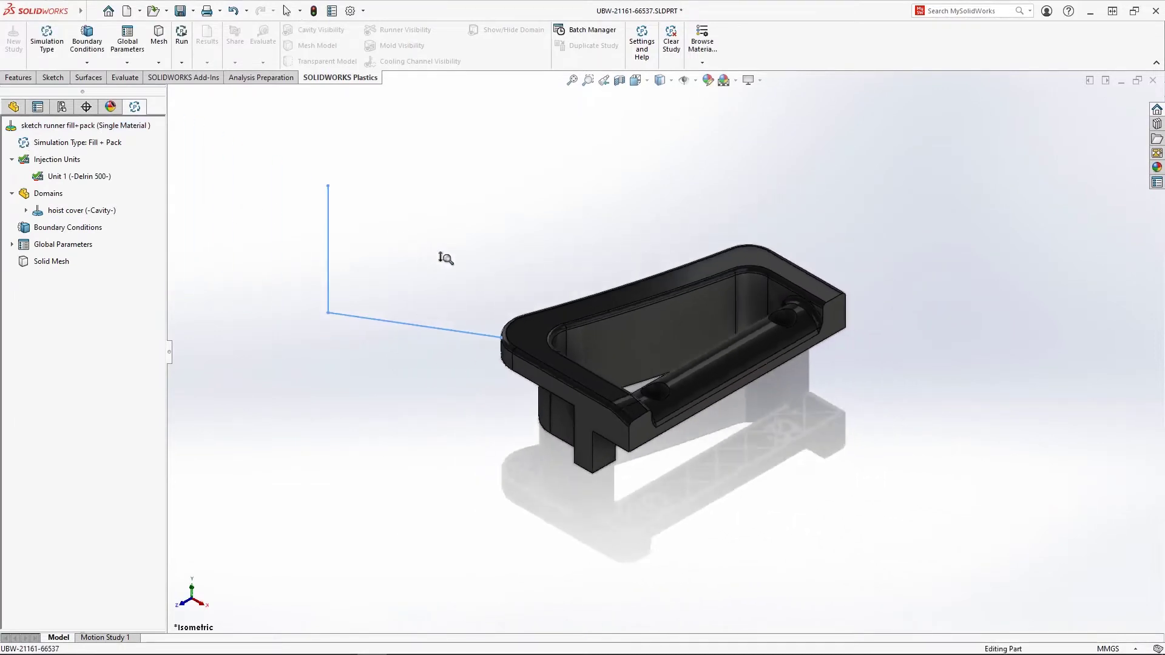
right_click(59, 199)
click(151, 204)
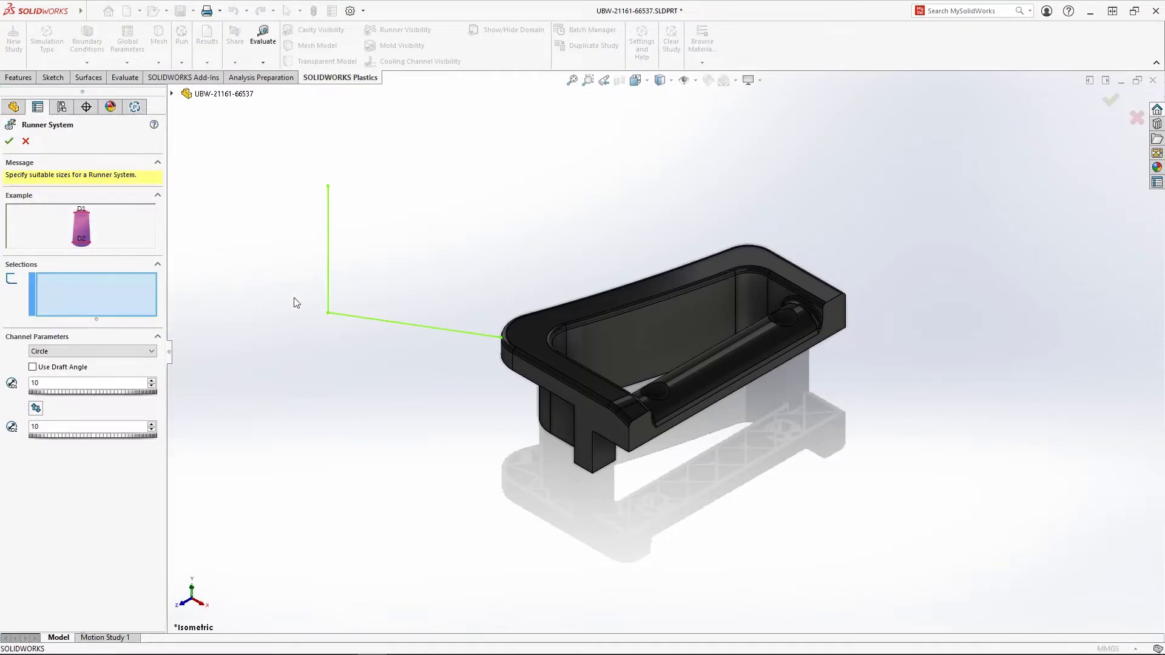
click(368, 319)
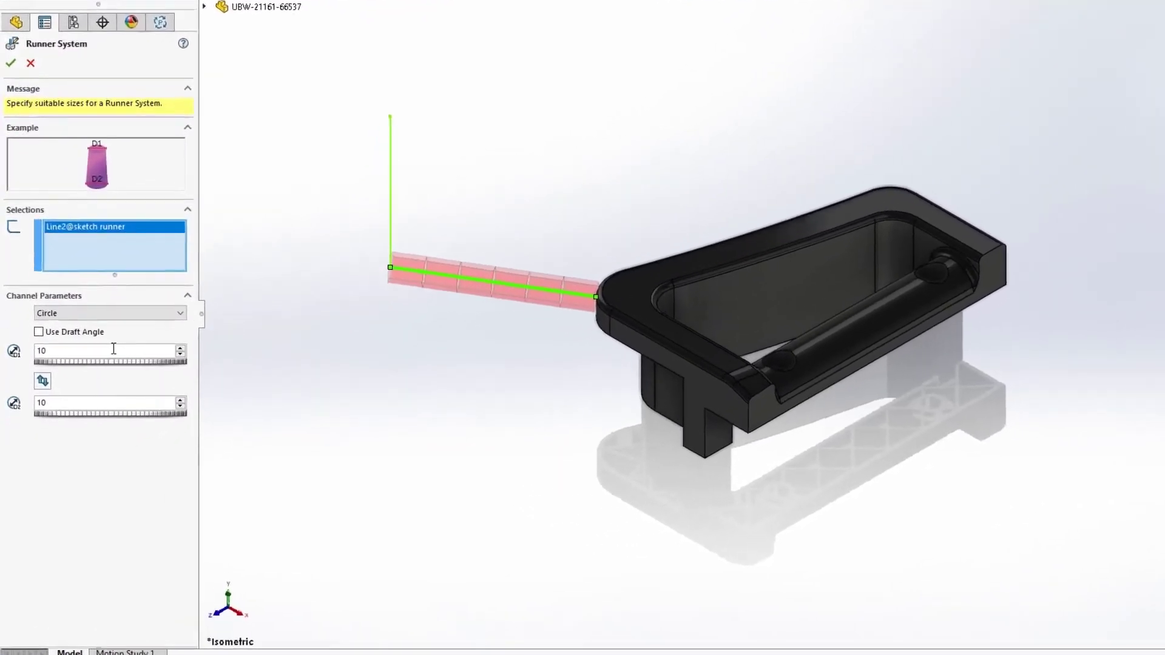
double_click(114, 349)
text(4)
double_click(57, 401)
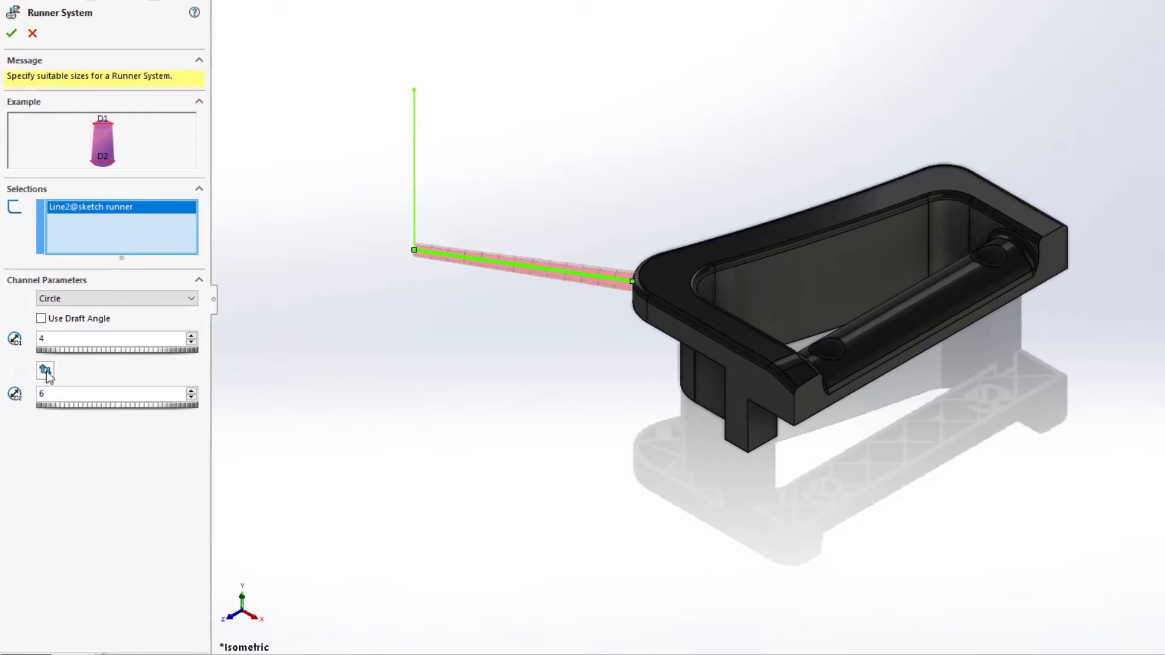
click(46, 371)
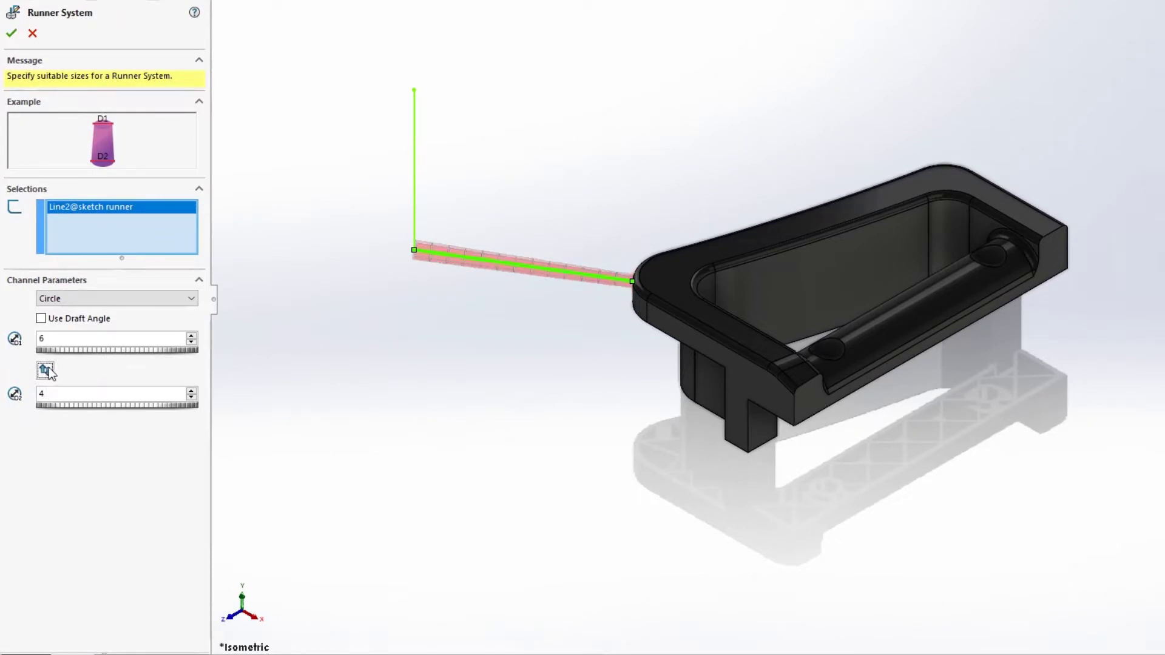
Add the vertical sketch line to the runner system with diameters of 8 mm at D1 and 6 mm at D2
double_click(46, 393)
text(8)
click(415, 192)
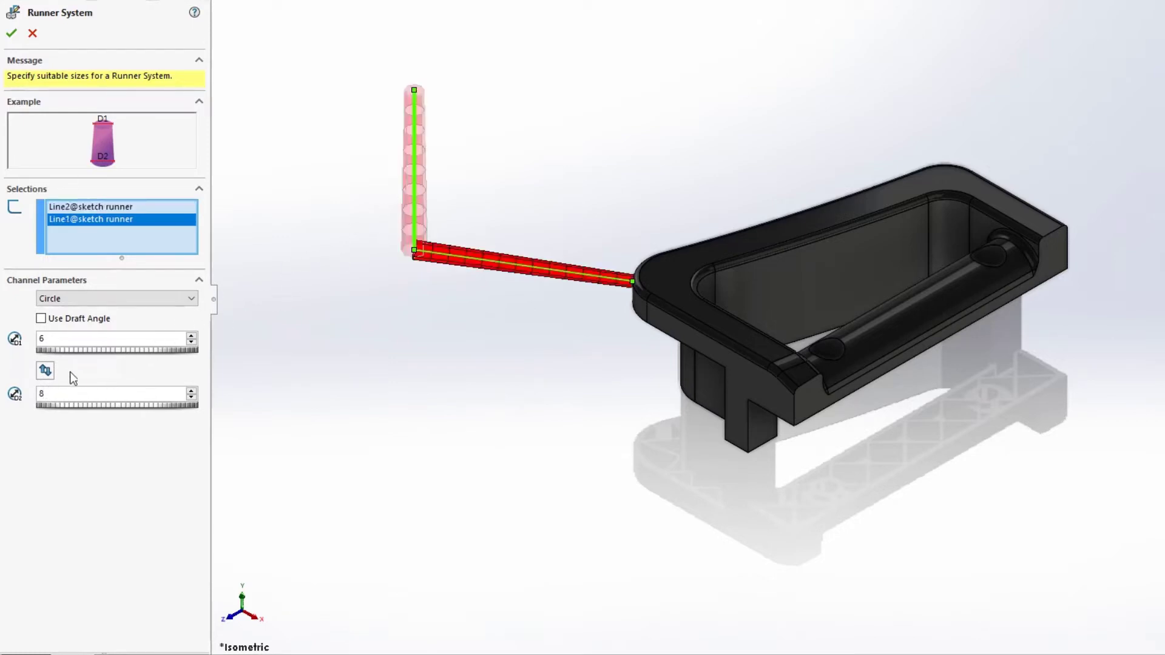
click(46, 370)
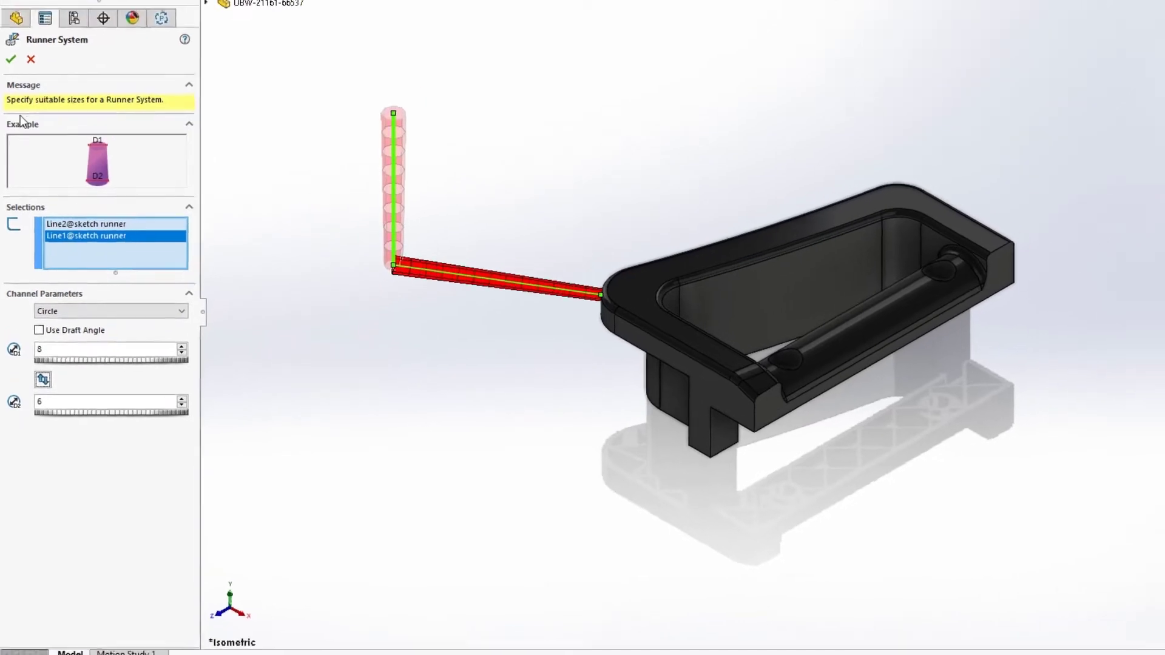
click(10, 115)
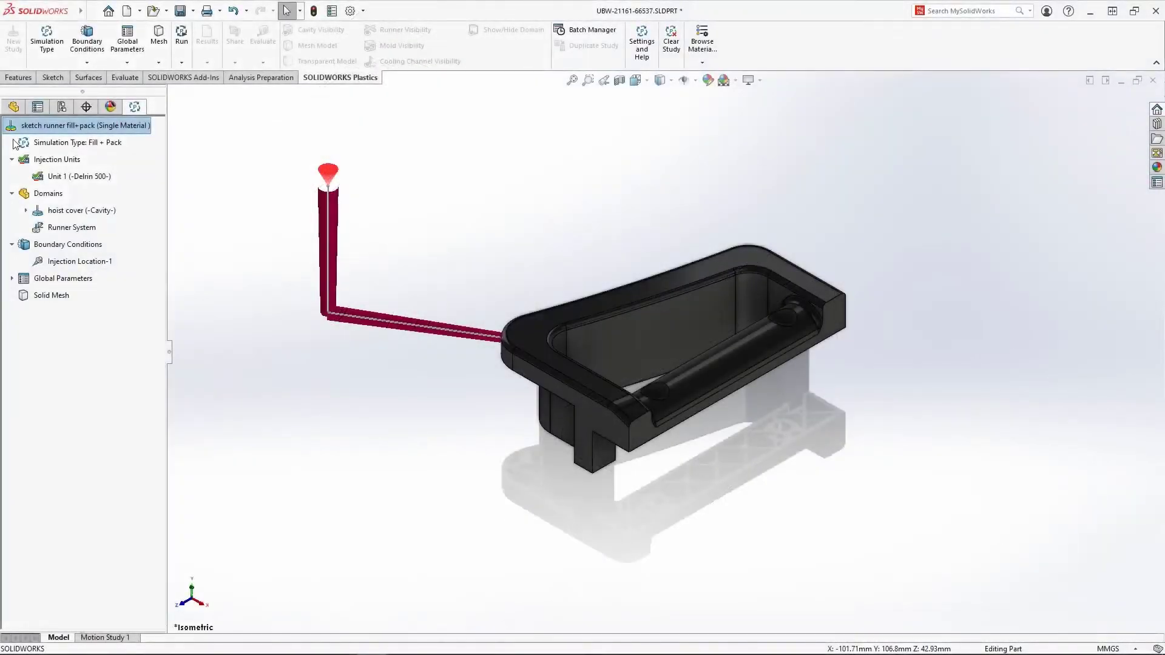
Try a symmetry boundary condition along the sketch-based runner, using the symmetry Plane as its reference
right_click(91, 245)
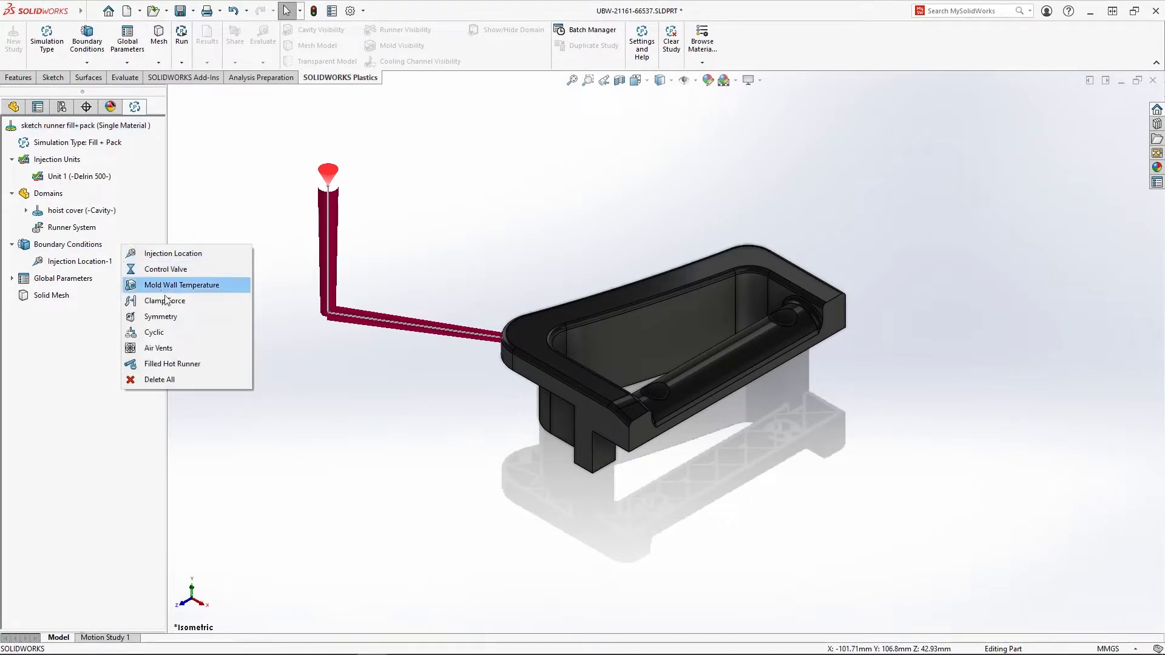
click(185, 315)
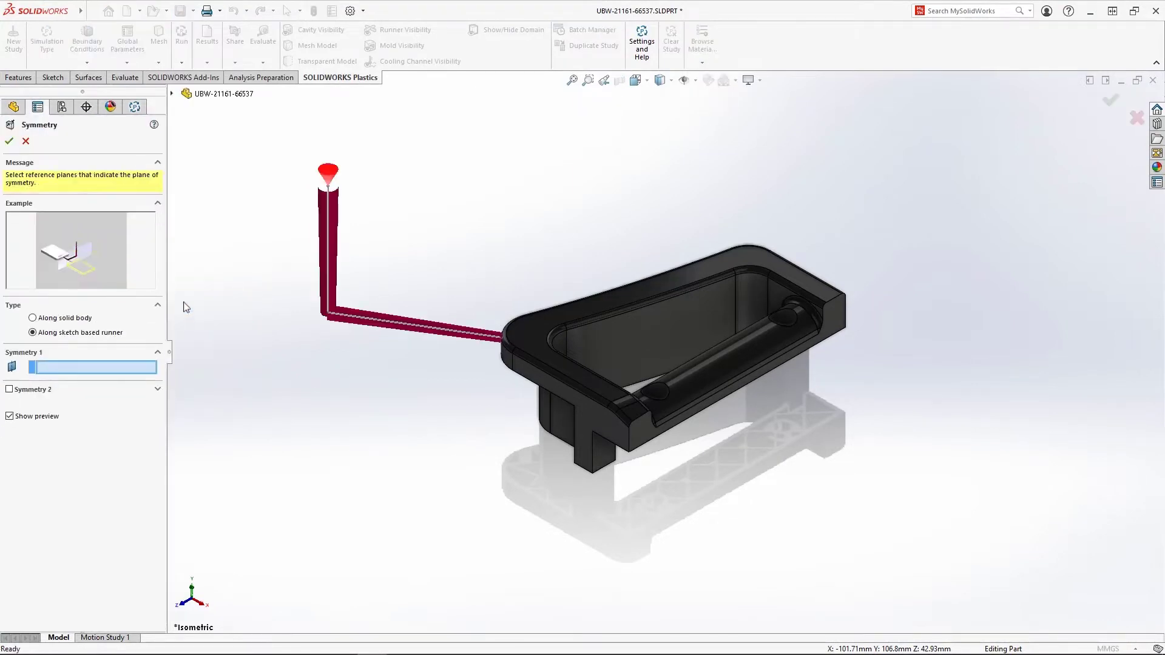
click(172, 94)
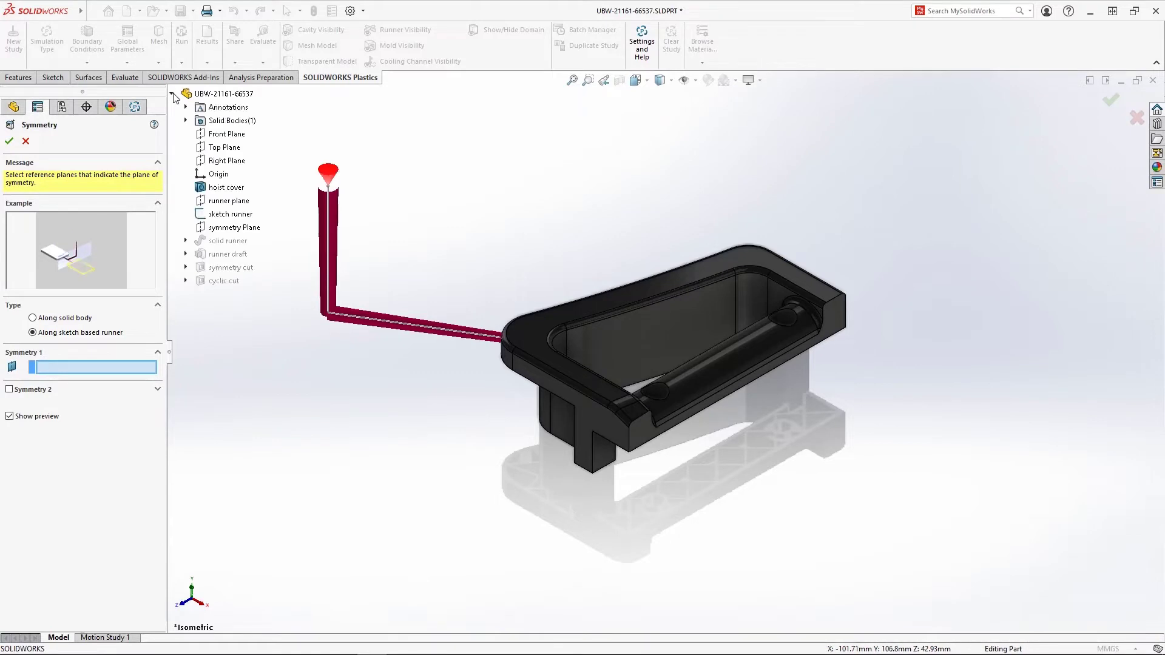
click(237, 228)
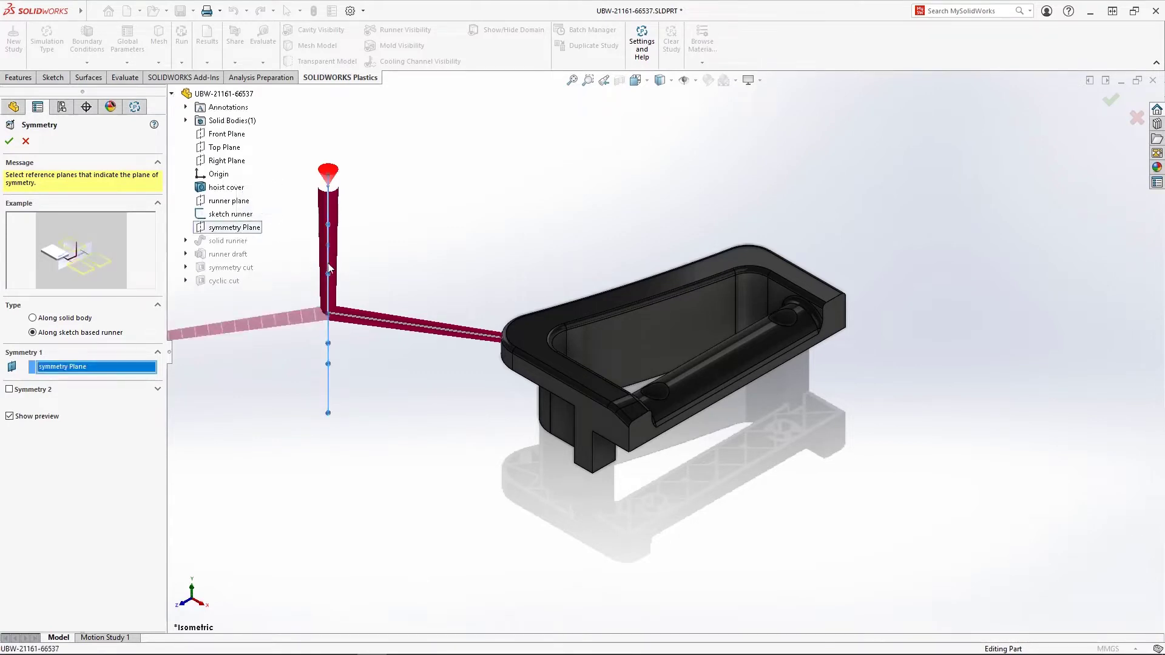
scroll(346, 273, down, 2)
ctrl+middle_drag(346, 273, 584, 303)
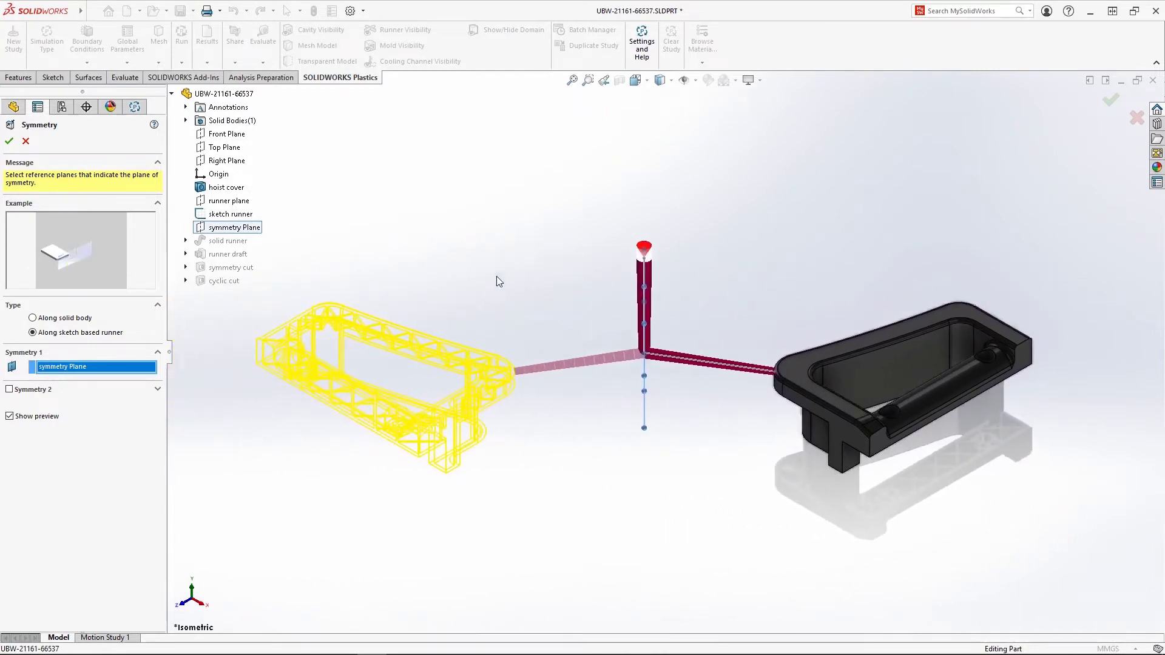
click(9, 141)
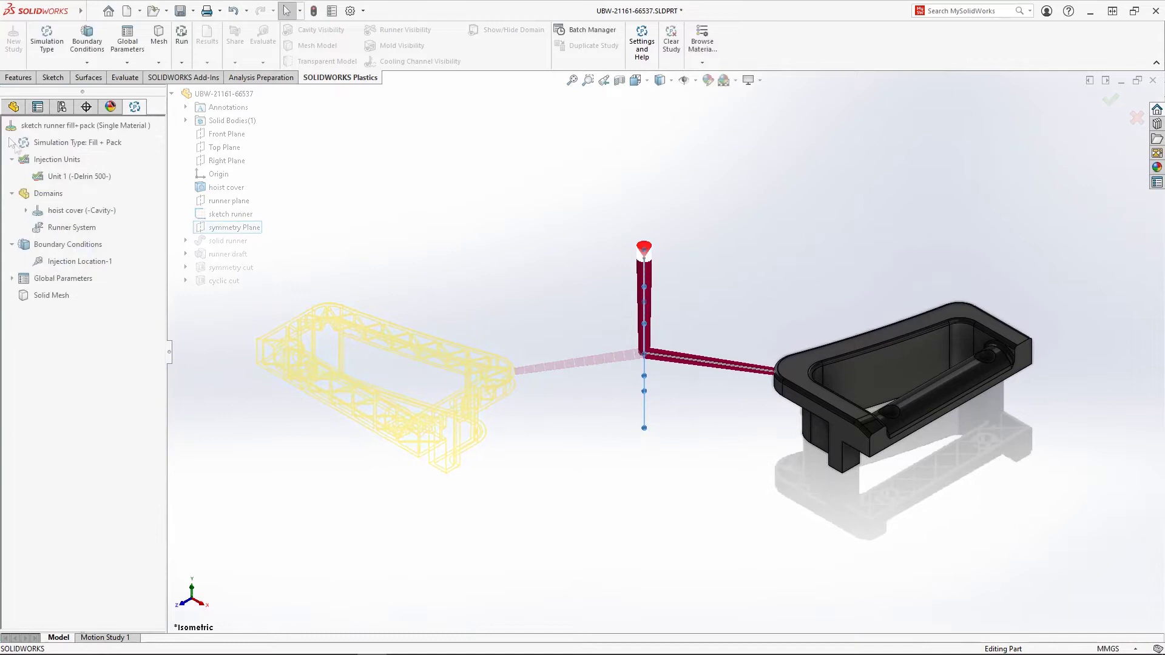
Add a cyclic boundary condition with 4 instances along the sketch-based runner, using the vertical runner line as its axis
right_click(113, 248)
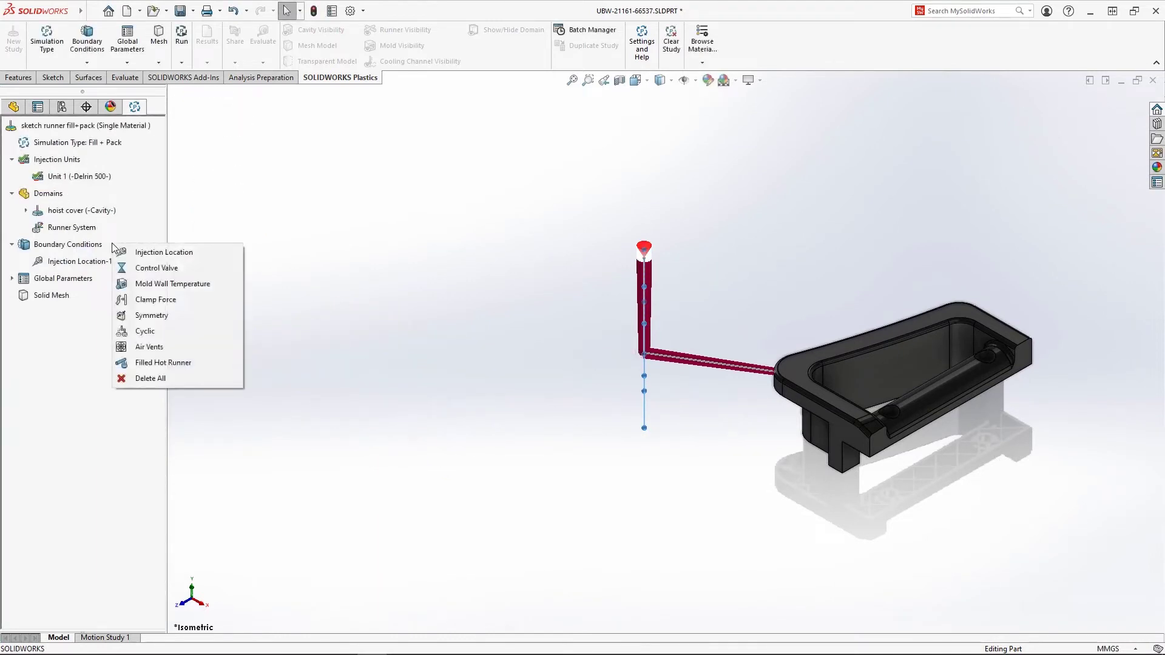
click(186, 329)
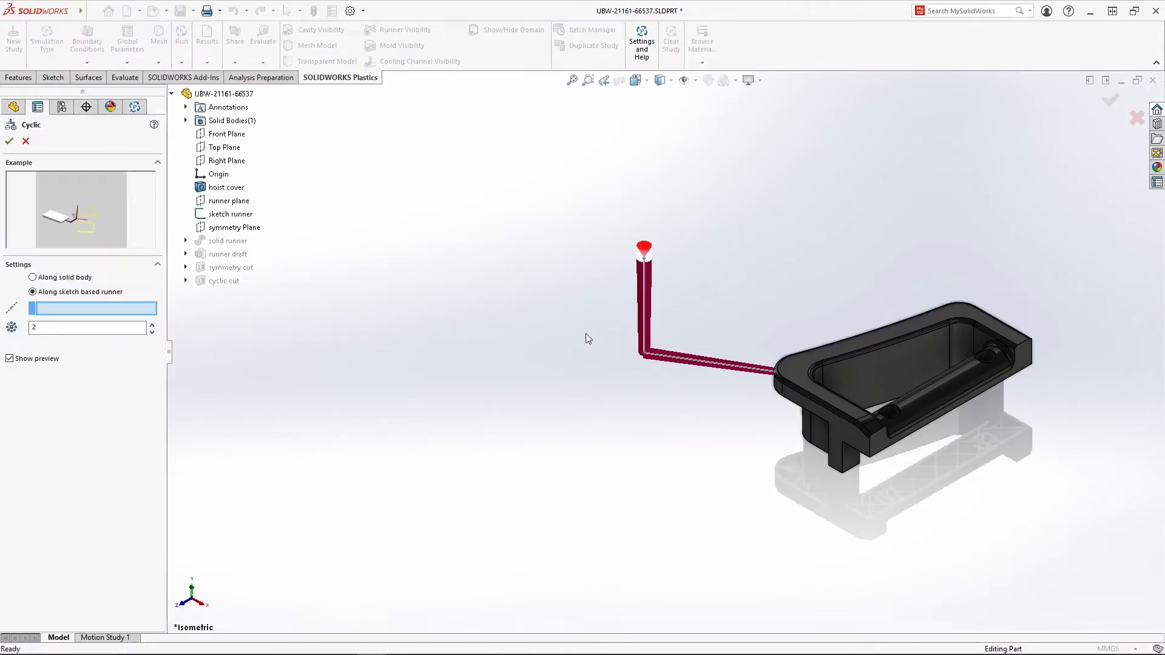
click(643, 321)
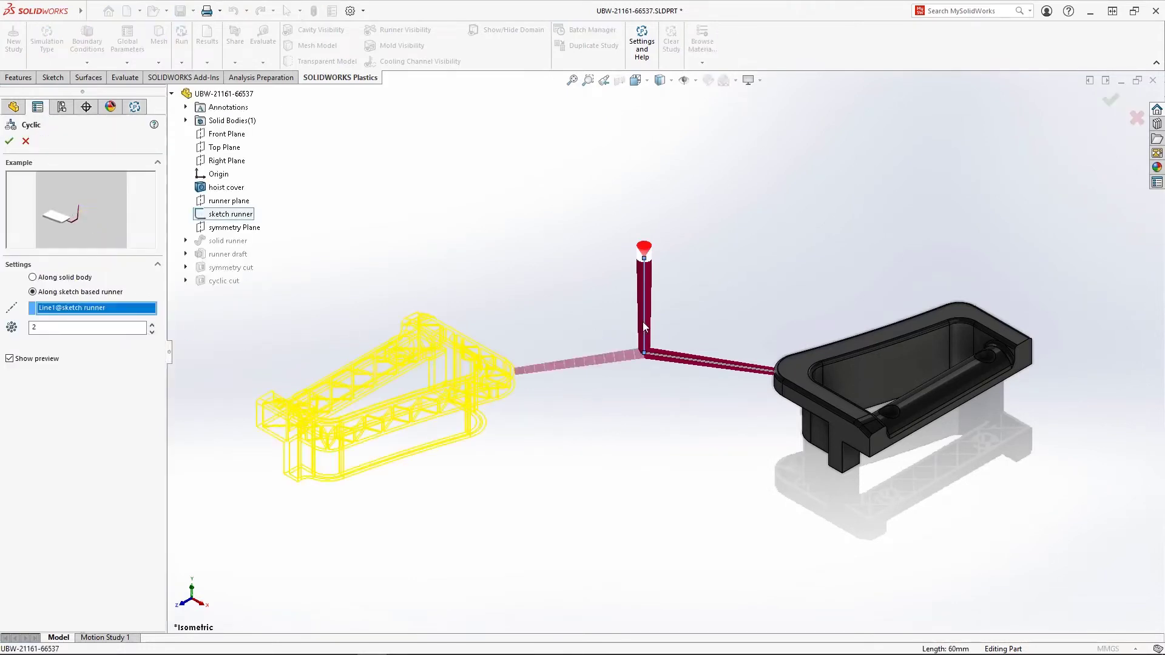
click(152, 325)
click(151, 325)
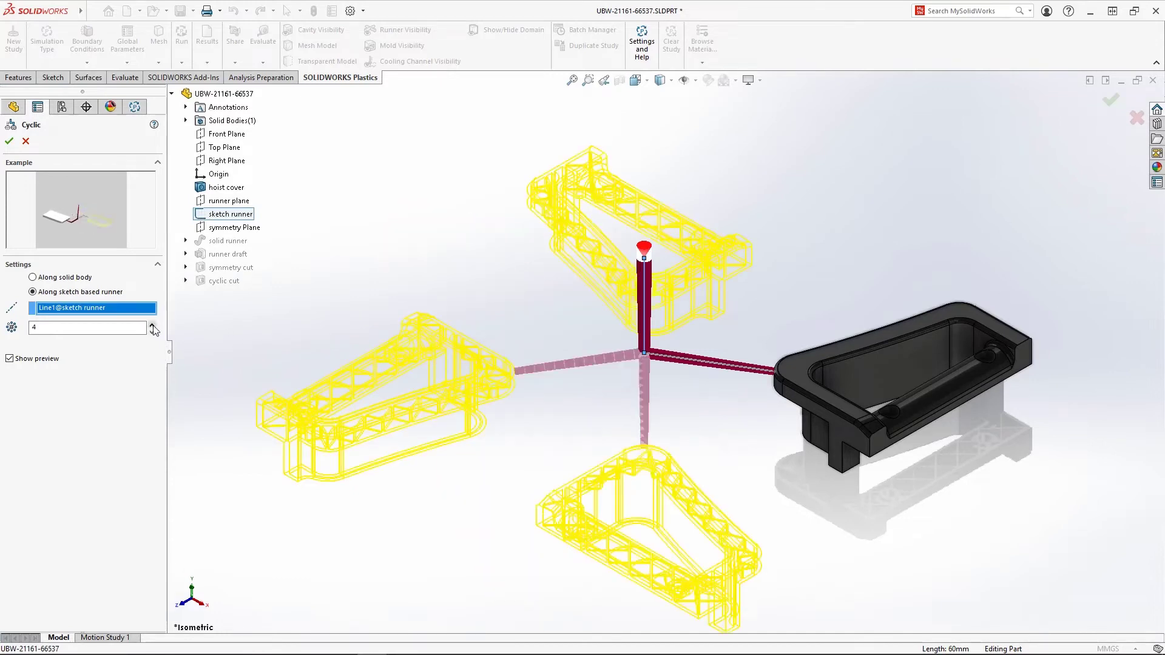
click(9, 143)
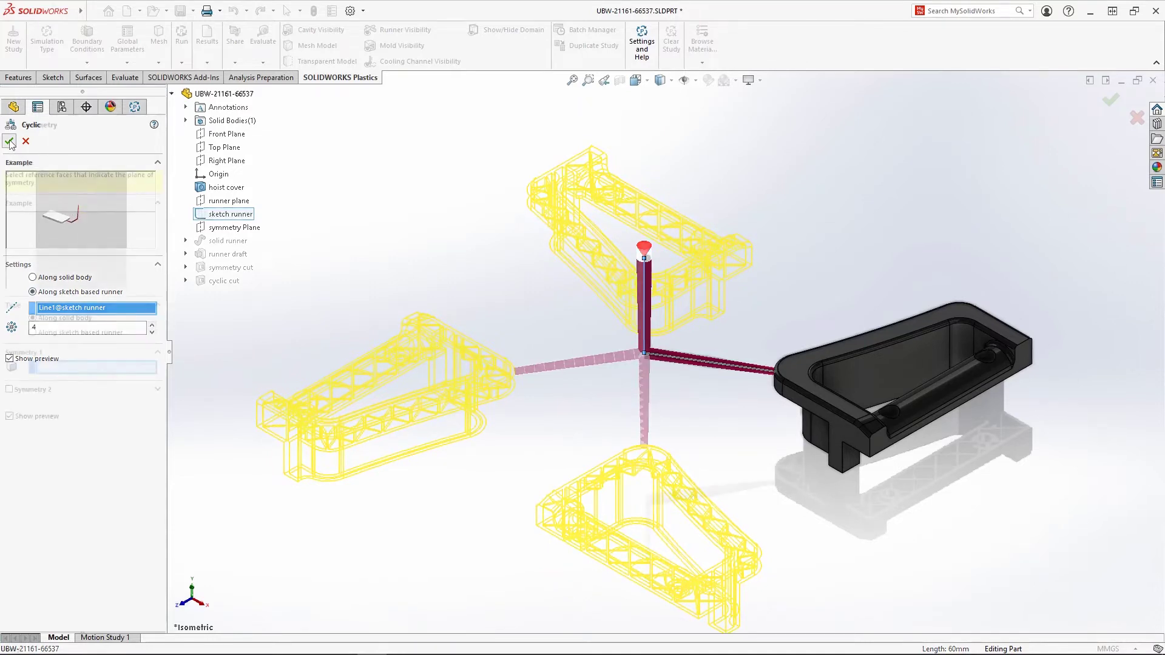
Try symmetry and cyclic boundary conditions along the solid body, selecting references on the solid vertical runner
middle_drag(669, 455, 684, 458)
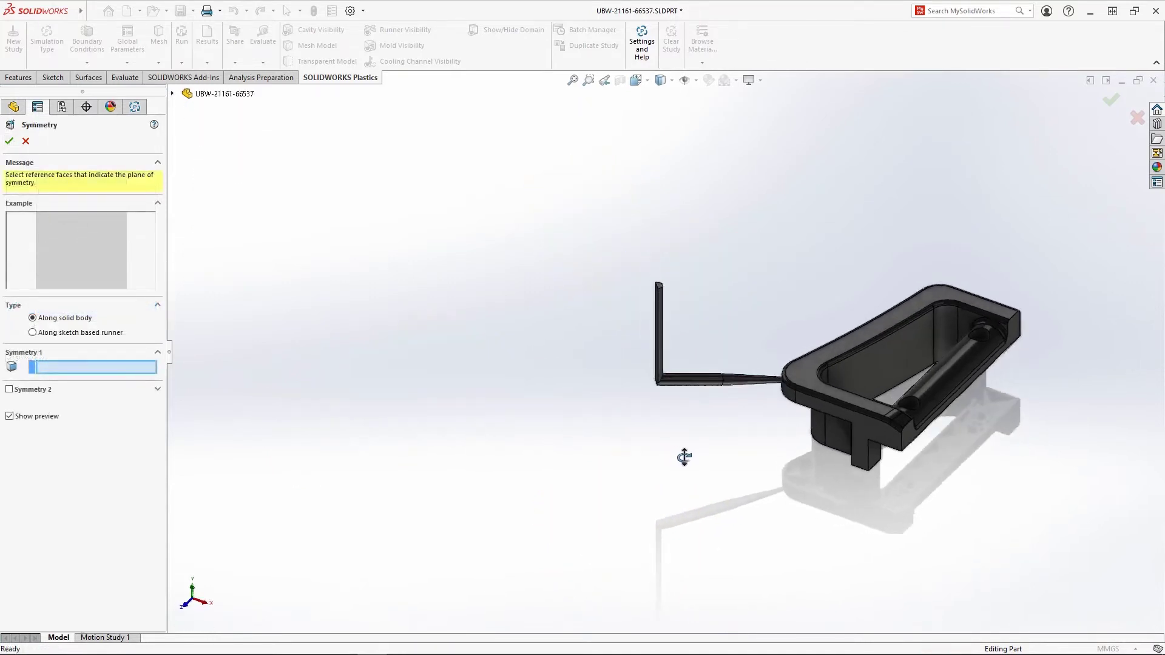
click(658, 347)
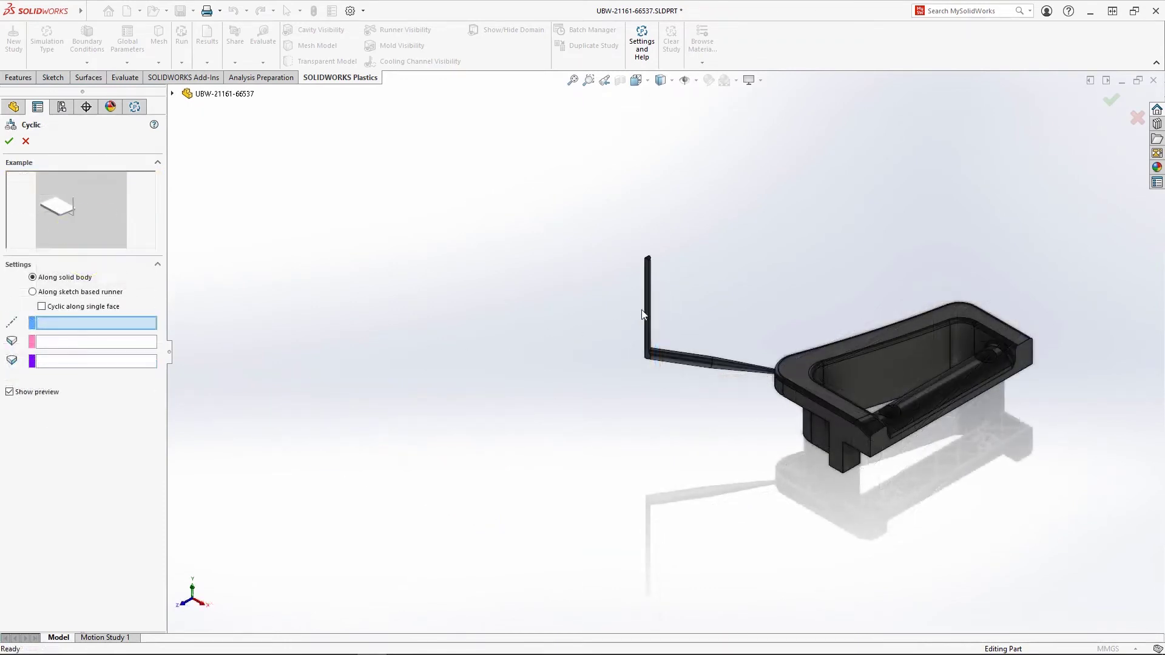
click(645, 330)
click(646, 337)
click(648, 338)
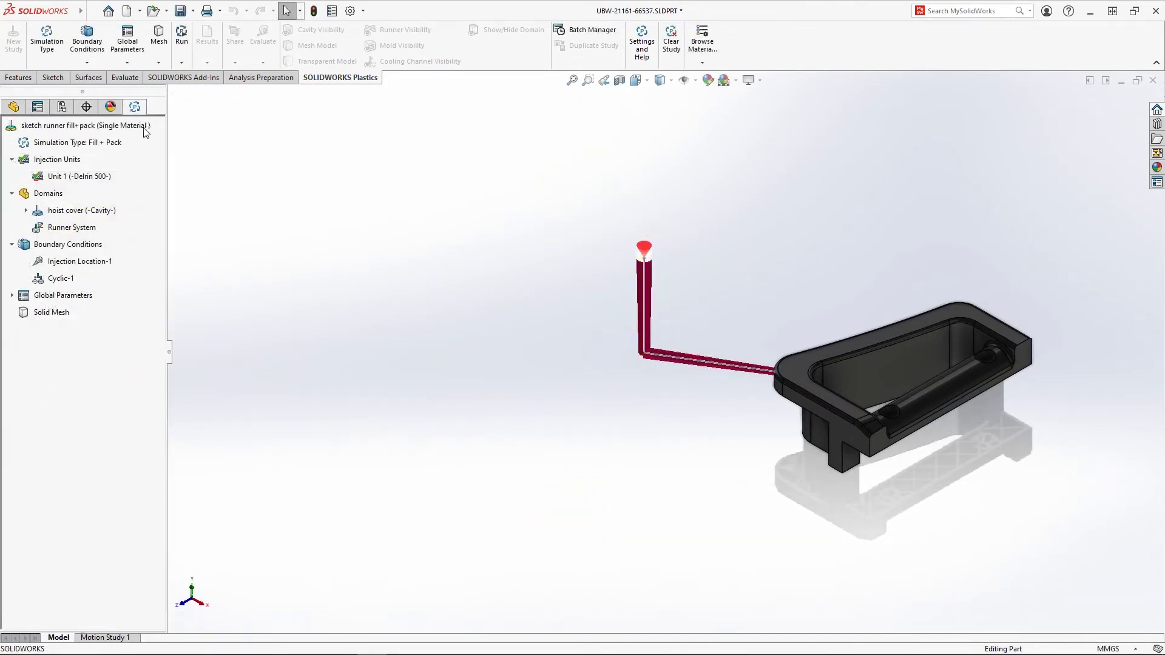
Run the Fill + Pack analysis of the sketch runner study
right_click(145, 130)
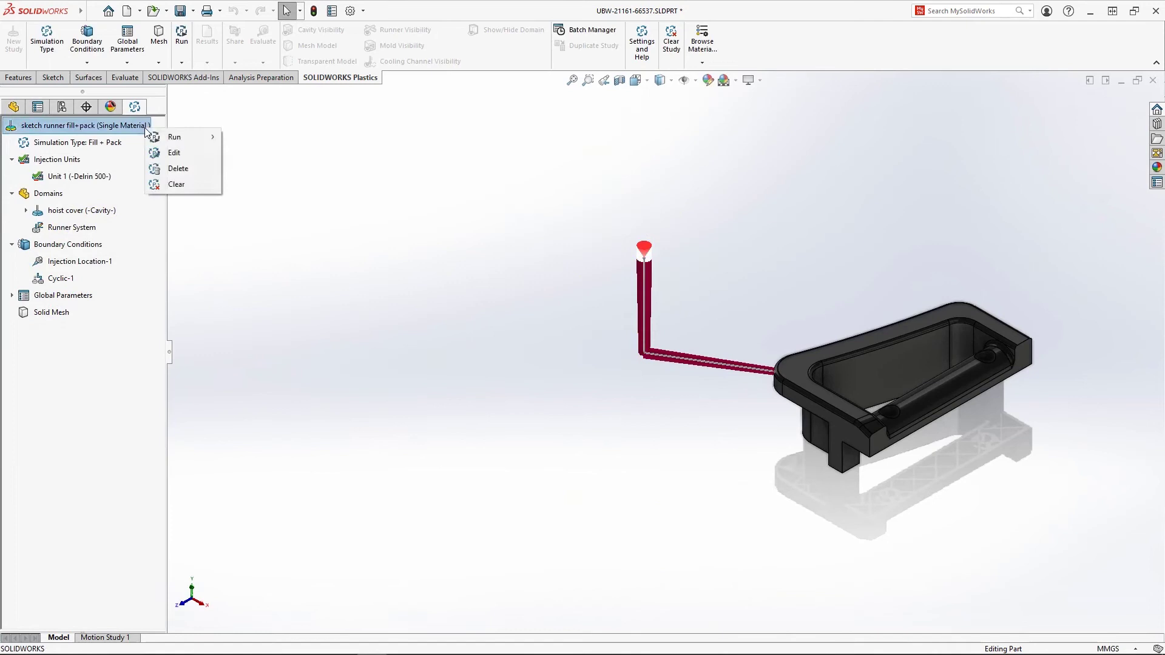
mouse_move(194, 139)
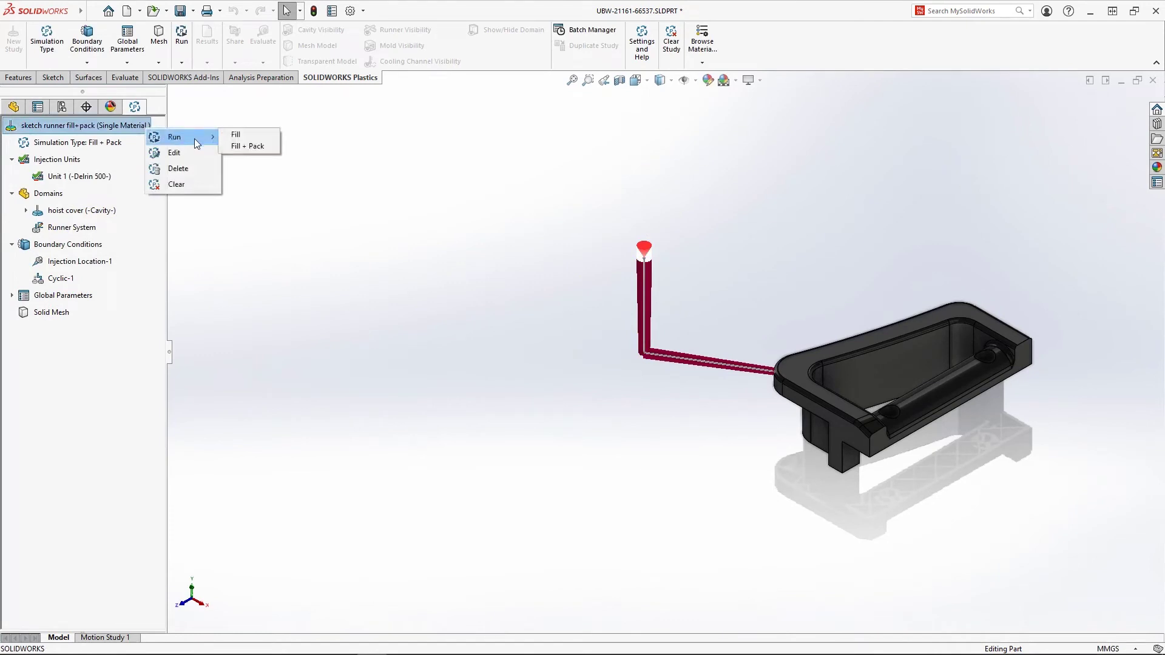
click(275, 151)
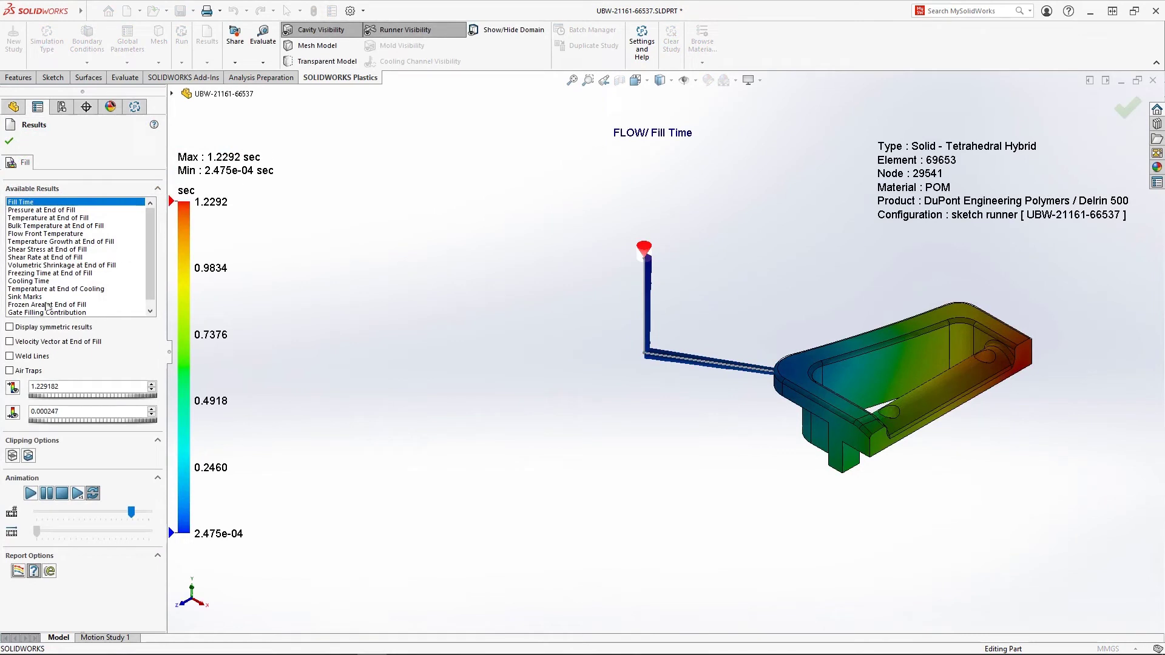
Display symmetric results on the Fill Time plot and play its filling animation
click(9, 328)
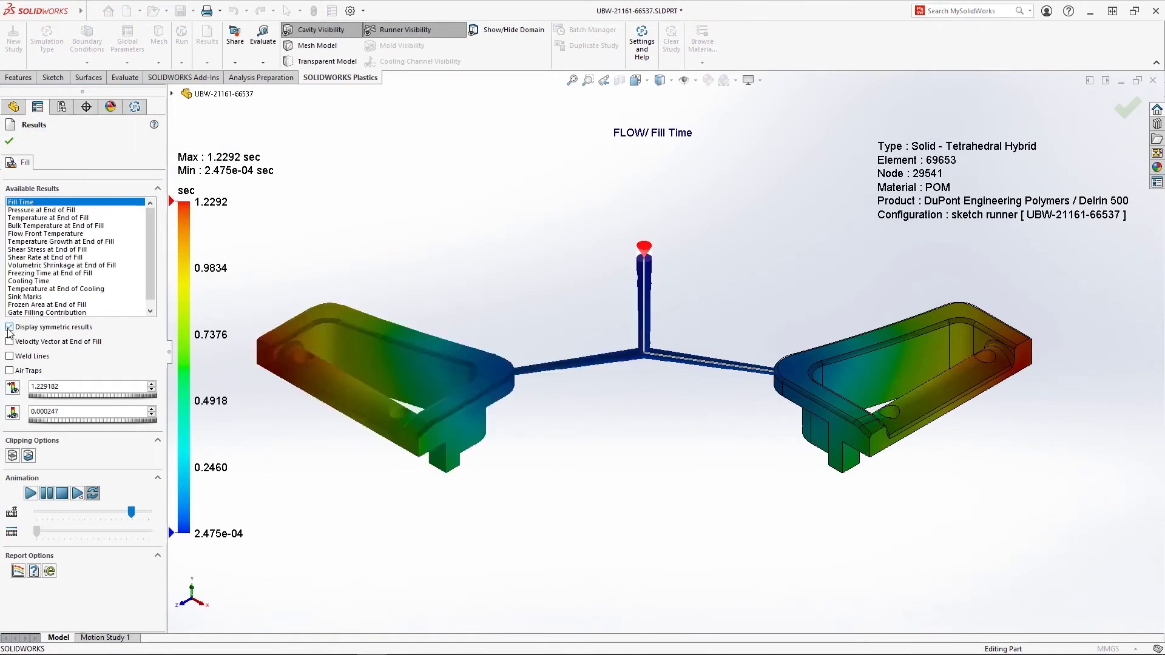
click(29, 496)
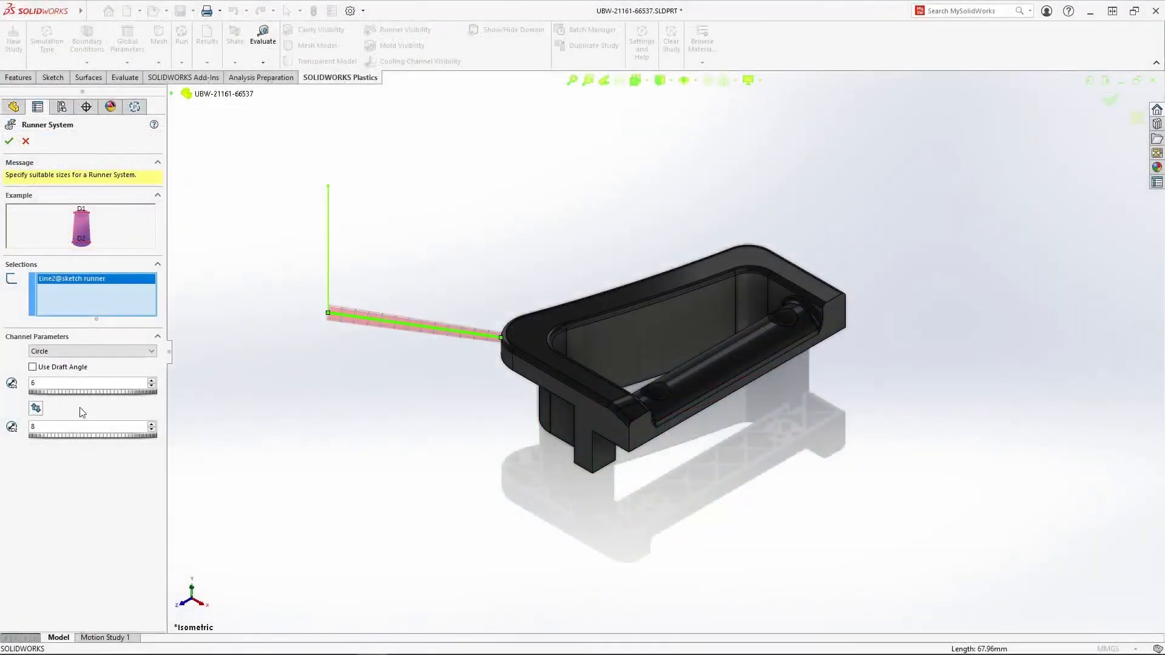
Select the vertical sketch line for the runner system and set the cyclic boundary condition to 4 instances
click(329, 267)
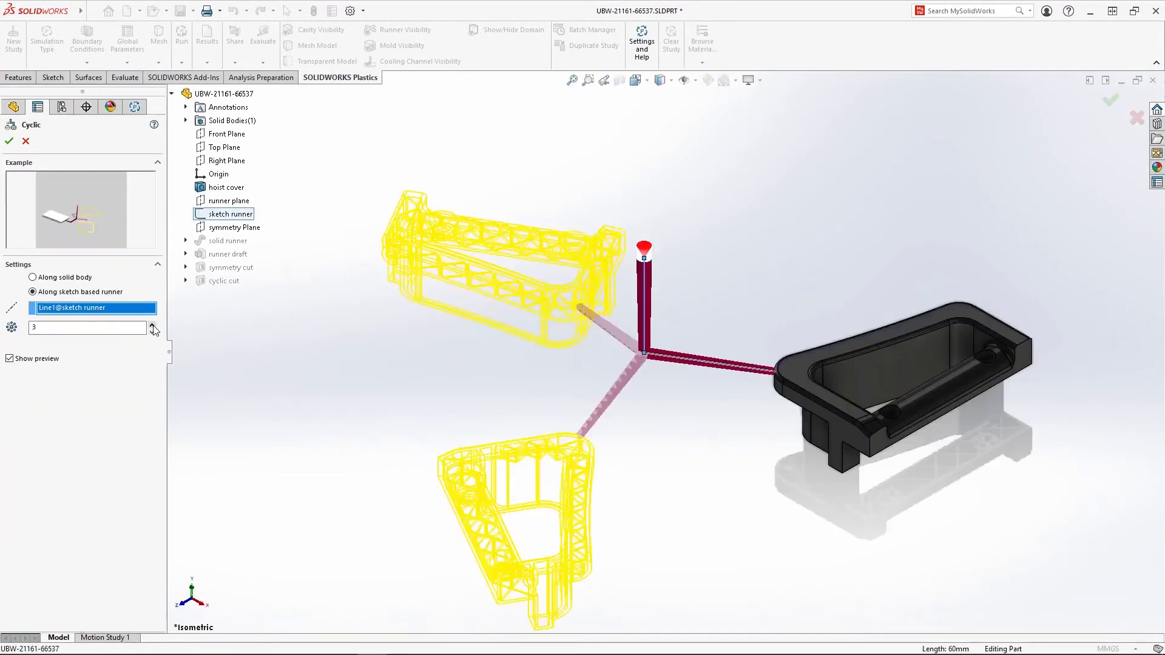
click(153, 326)
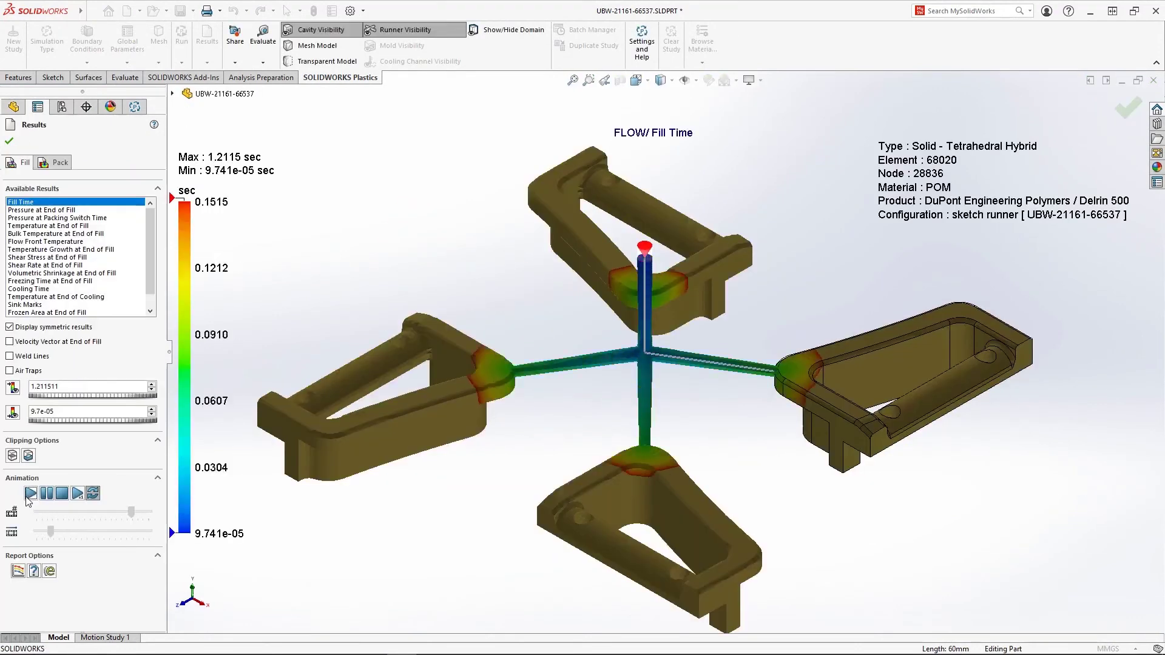